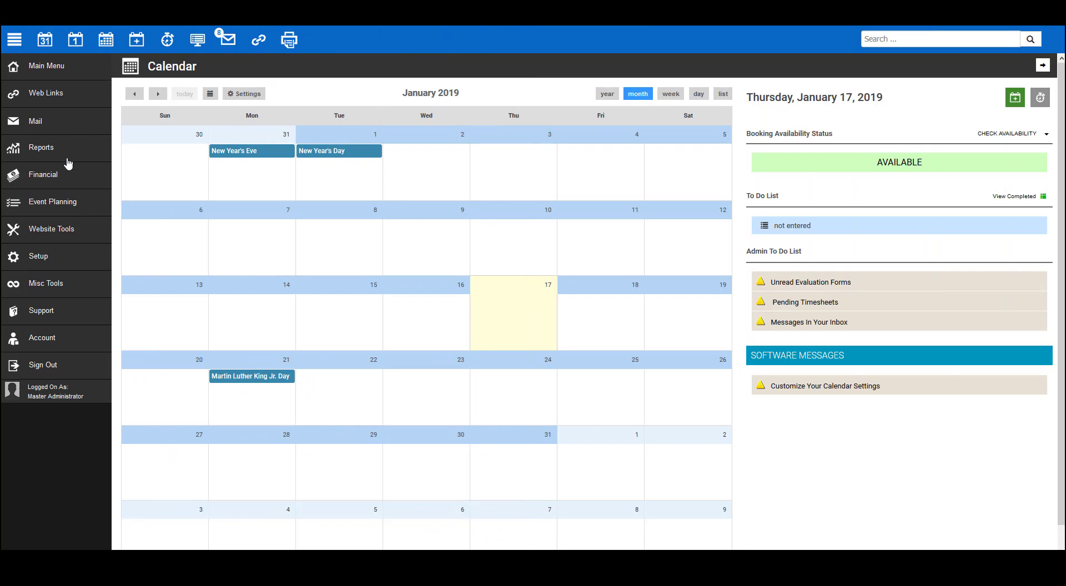
Start a new package from Setup > Packages with Add Package
left_click(41, 254)
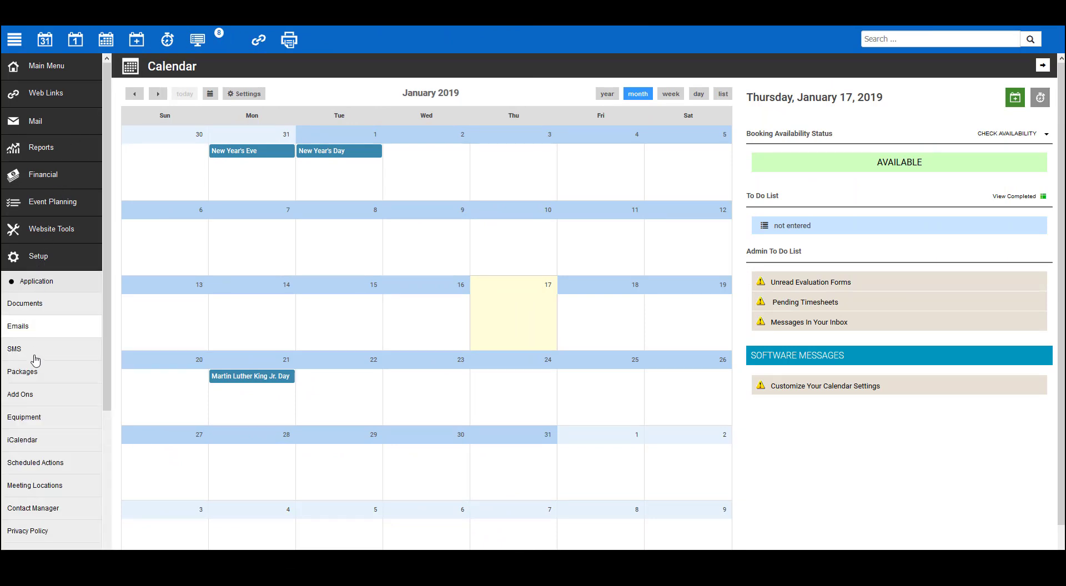
left_click(31, 372)
left_click(975, 94)
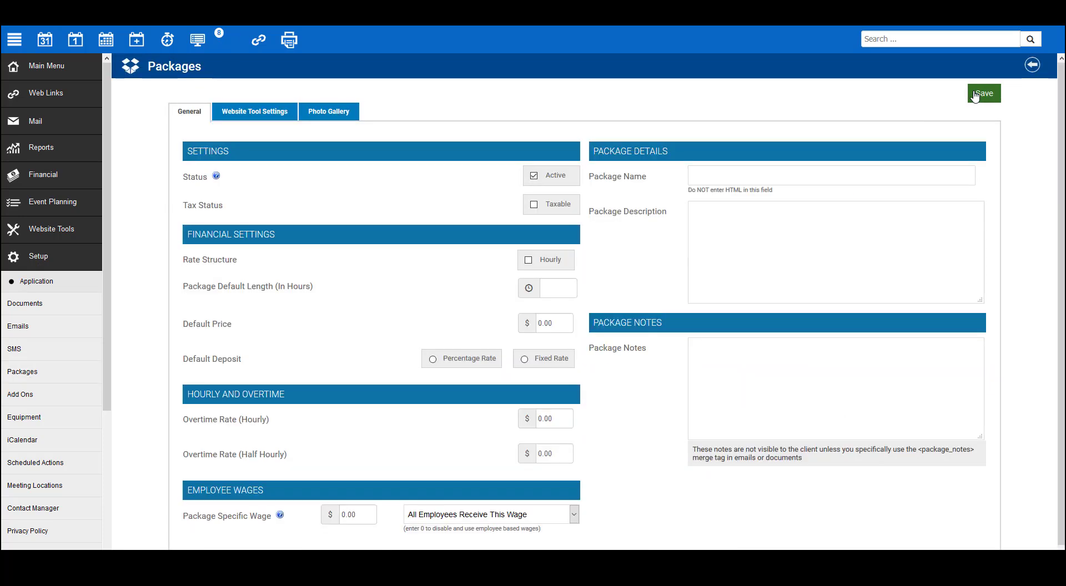
Name the package 'Demo Package' with description '4 Hour Package with Basic Setup'
left_click(735, 181)
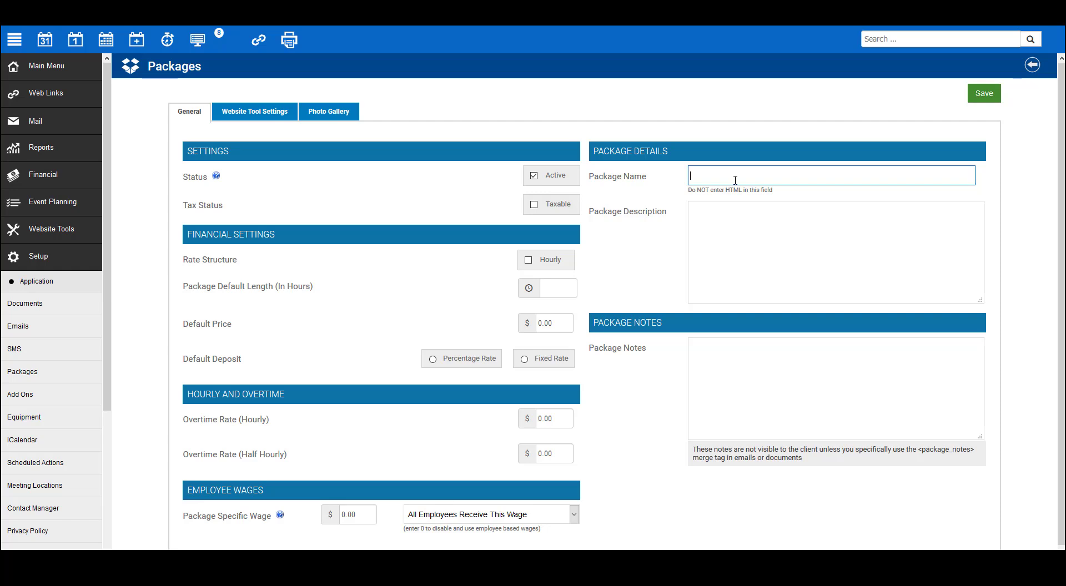
type("Demo Pack")
type("age")
left_click(720, 227)
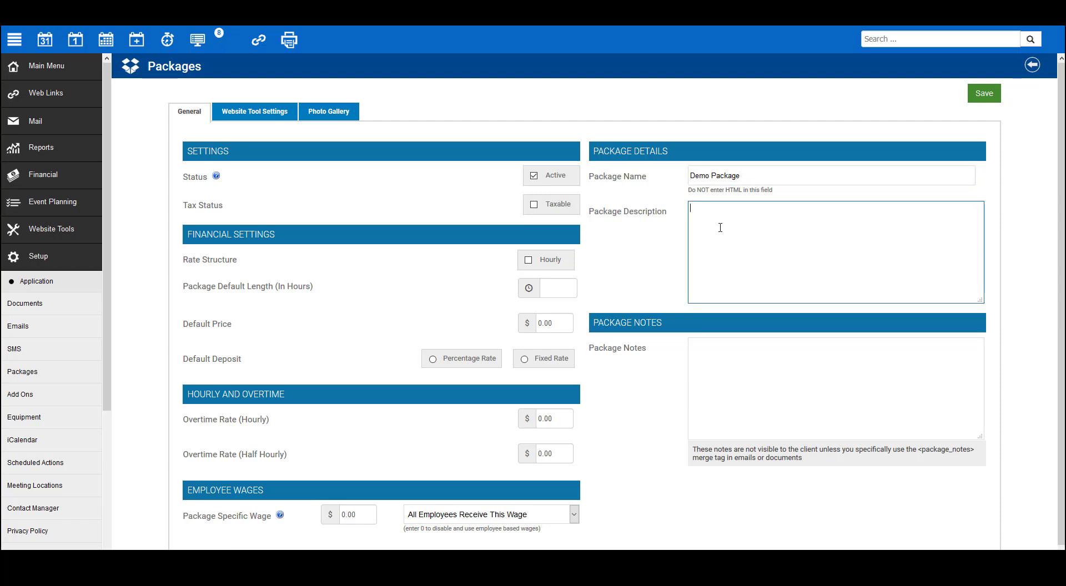
type("4 Hour ")
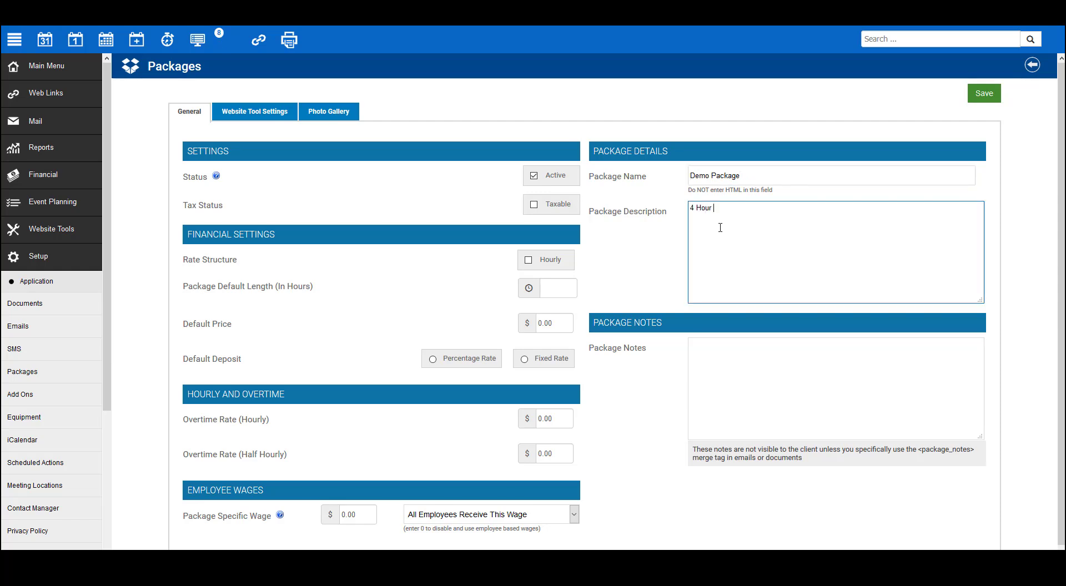
type("Package wi")
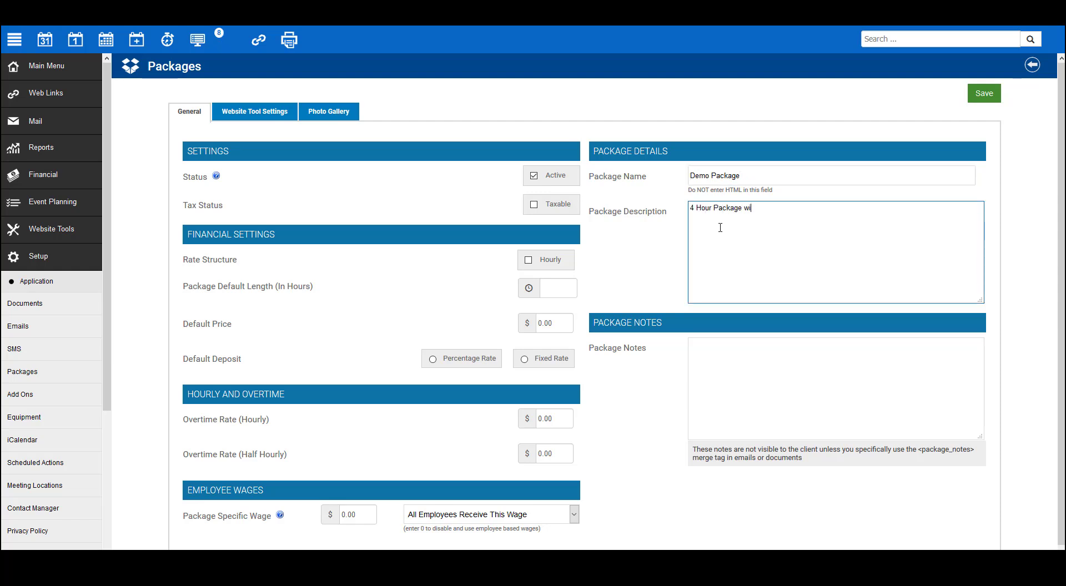
type("th Basic Setu")
type("p")
Make the package hourly at $100 per hour with a 20% percentage-rate deposit
left_click(537, 179)
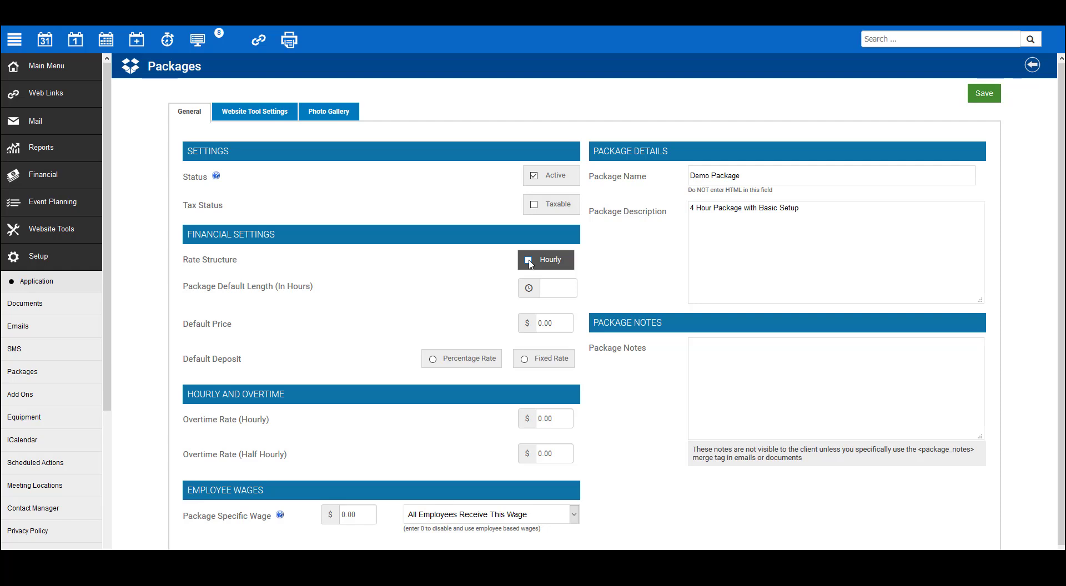
left_click(530, 264)
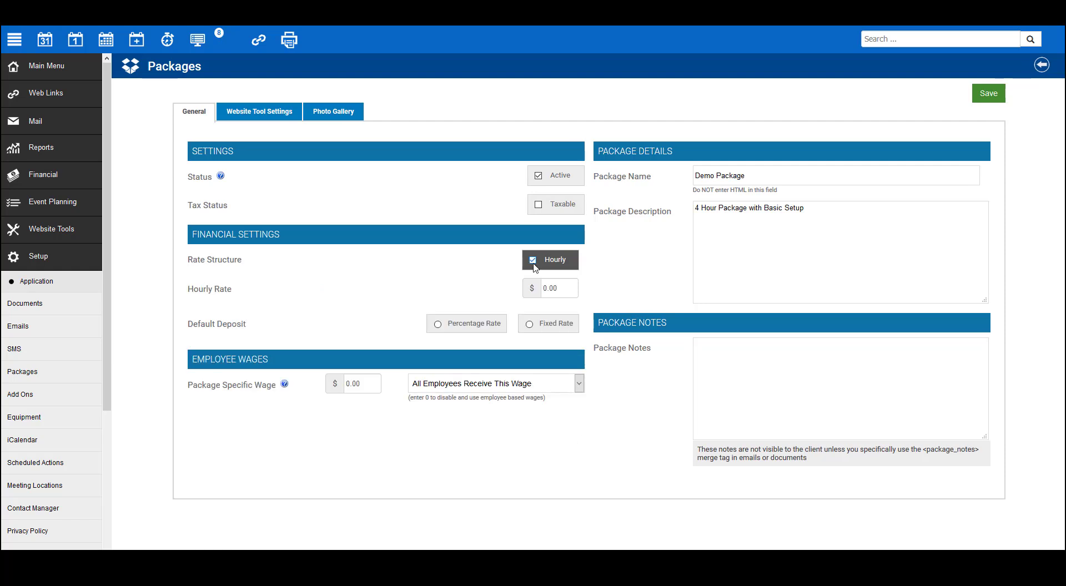
left_click(566, 287)
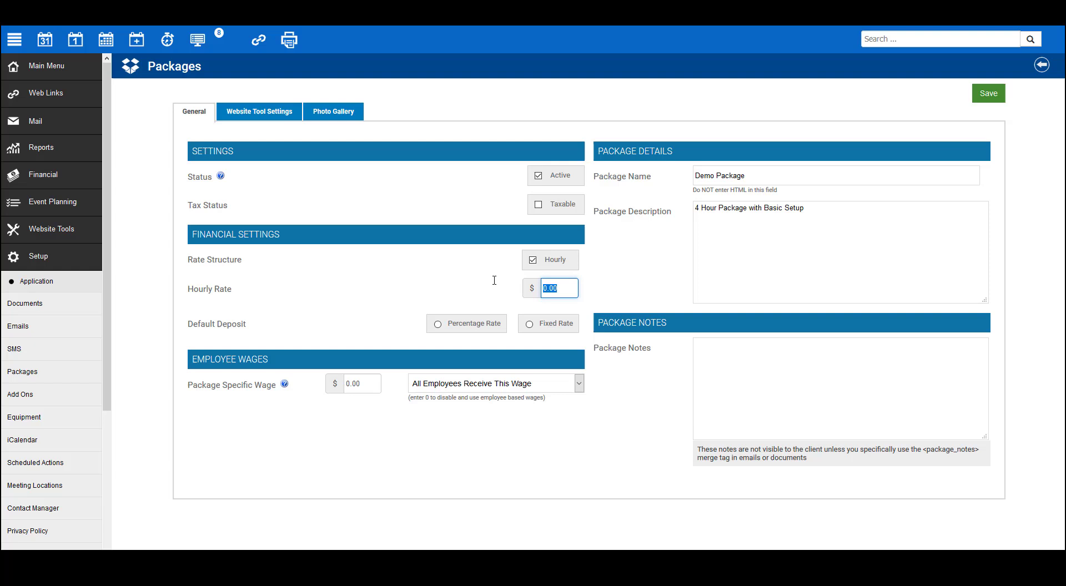
type("100")
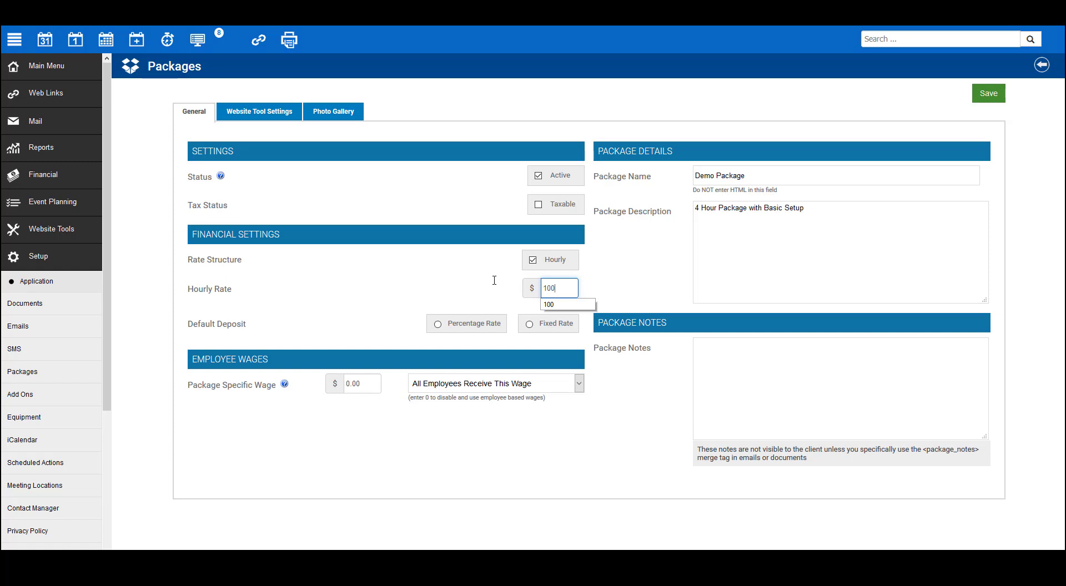
left_click(472, 323)
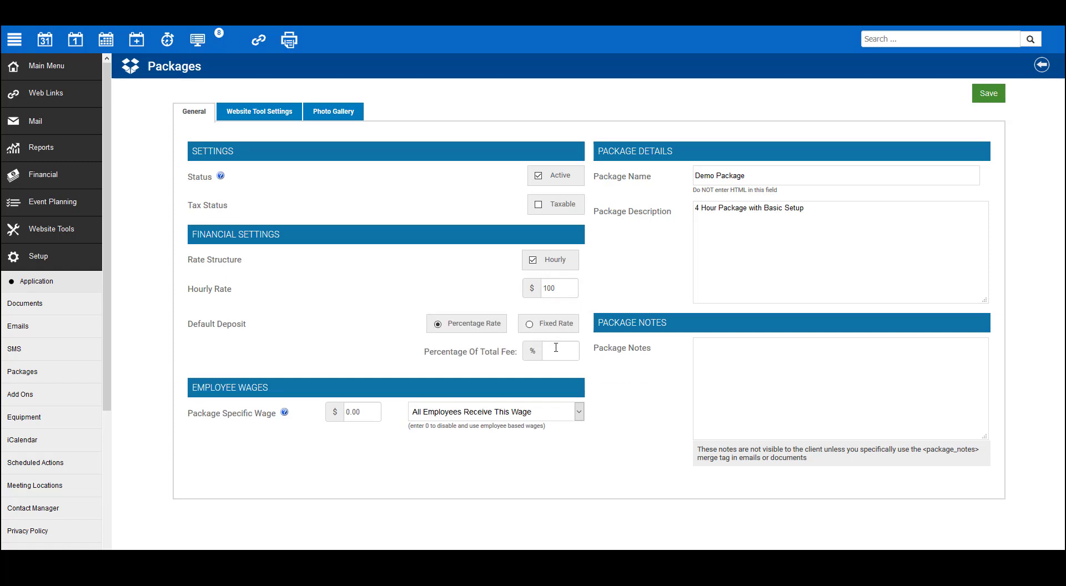
left_click(556, 348)
type("20")
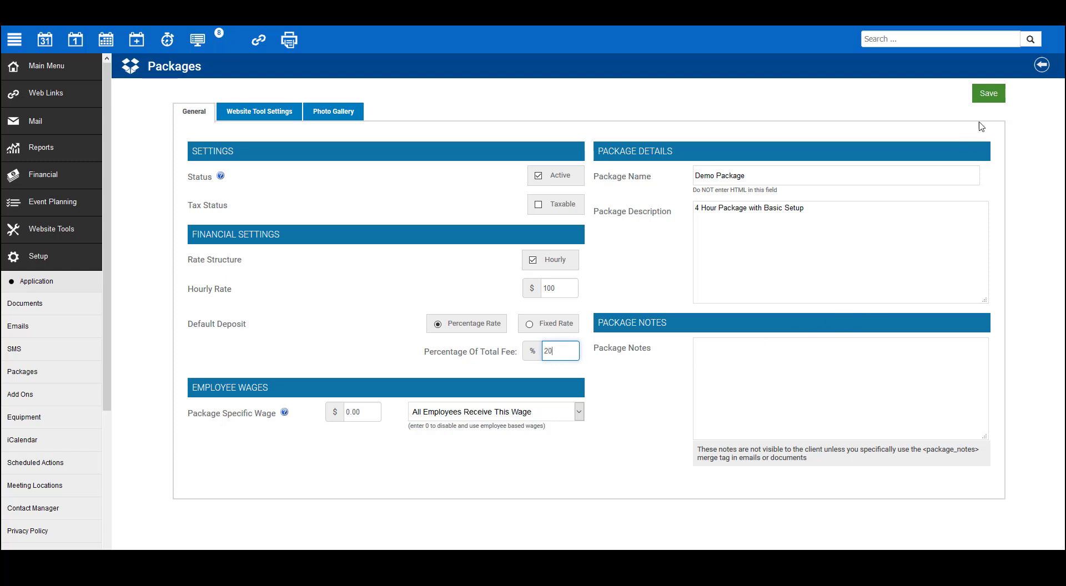
Save Demo Package, then go back to the Calendar
left_click(989, 98)
left_click(989, 98)
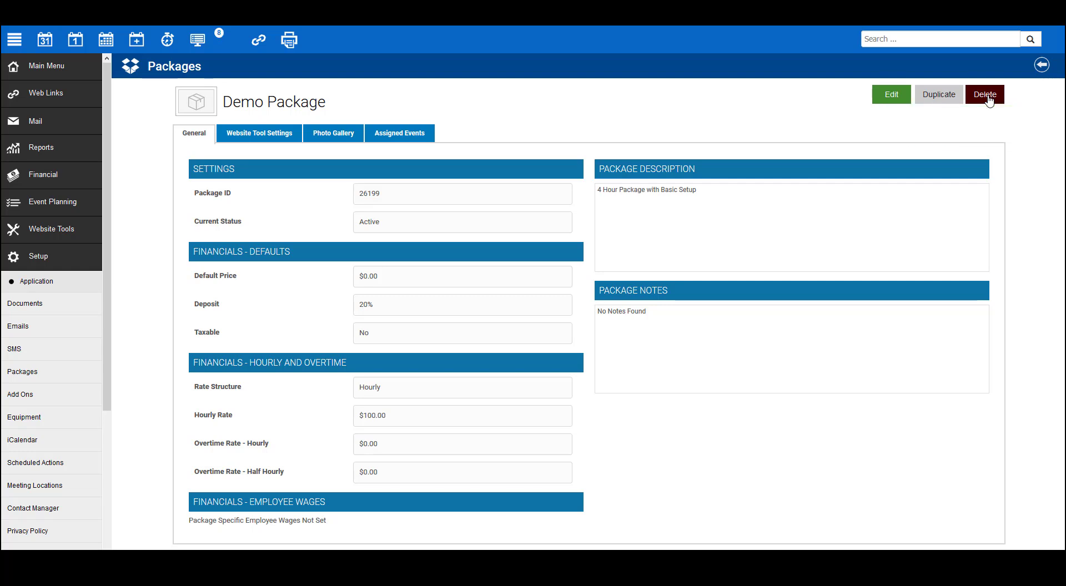
left_click(988, 96)
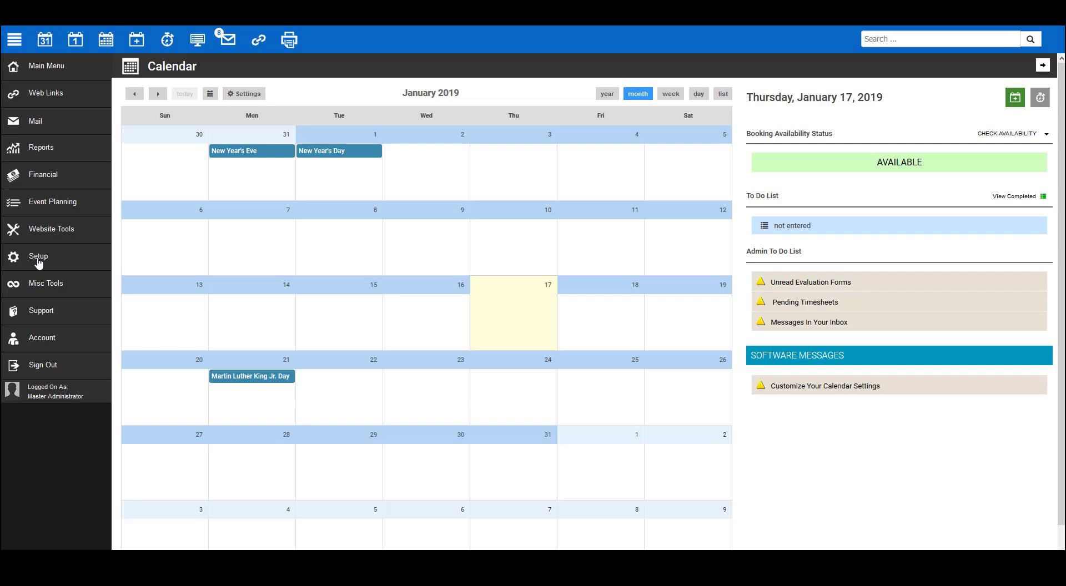
Start a new add-on from Setup > Add Ons with Add Addon
left_click(38, 261)
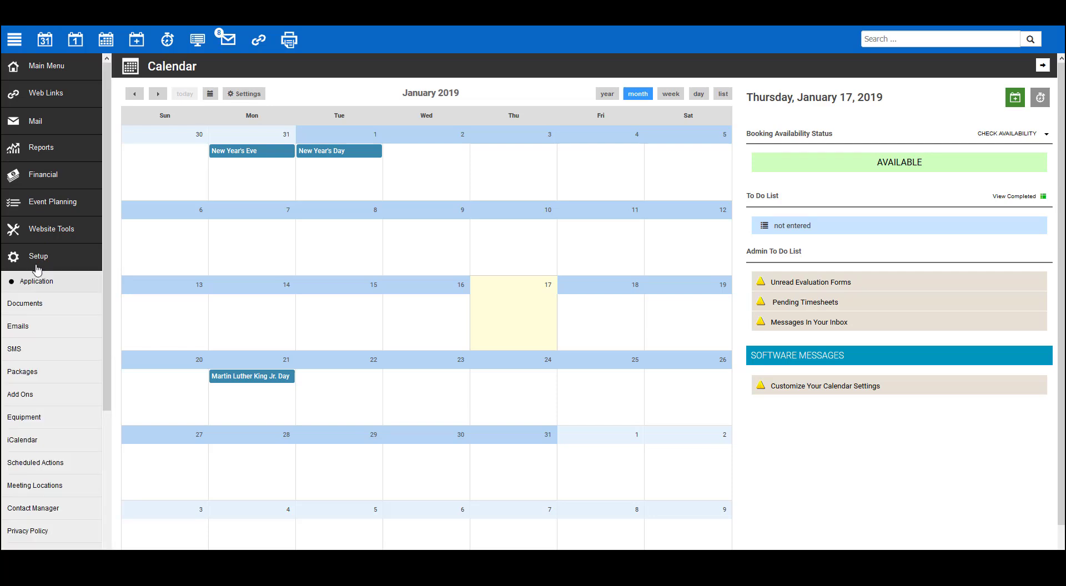
left_click(24, 400)
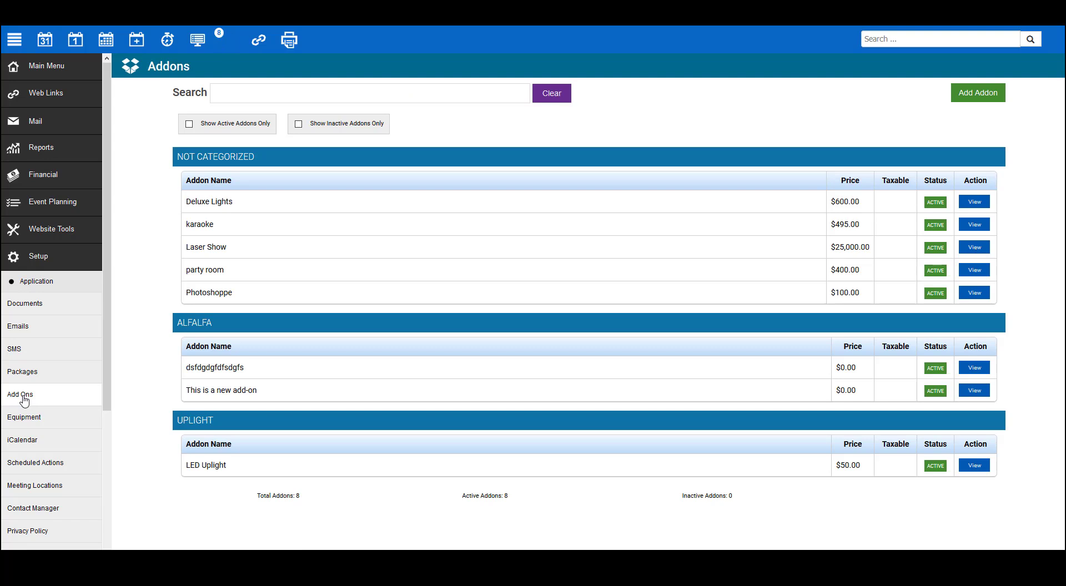
left_click(972, 94)
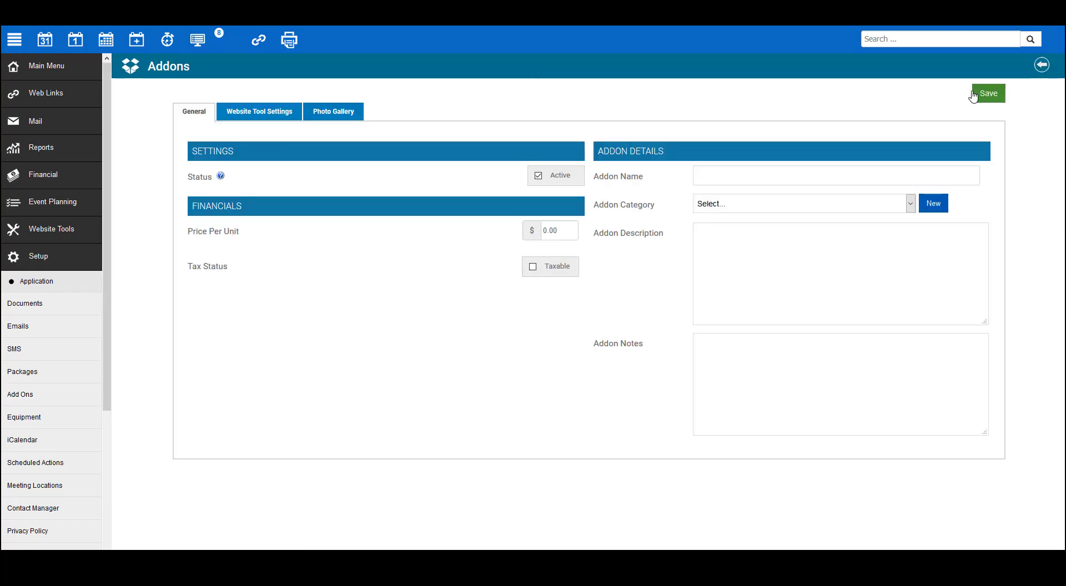
Name the add-on 'Uplights' and put it in the Uplight category
left_click(719, 178)
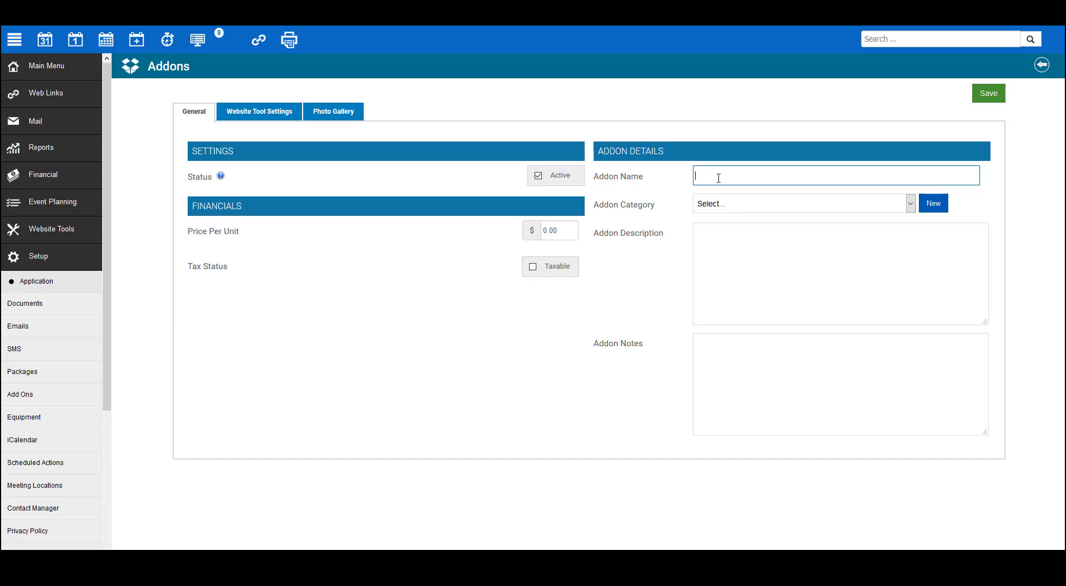
type("Uplights")
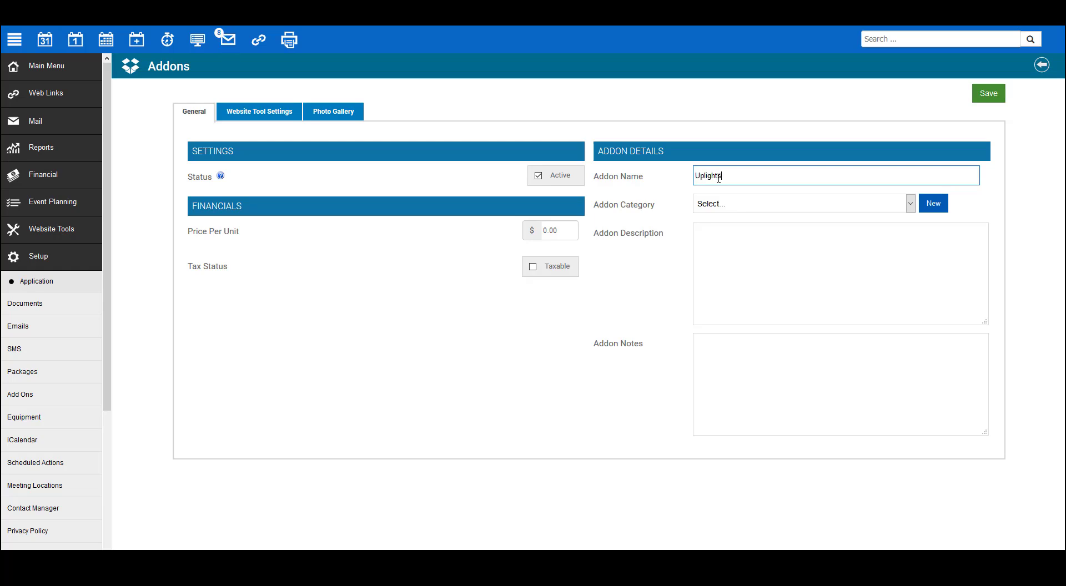
left_click(720, 206)
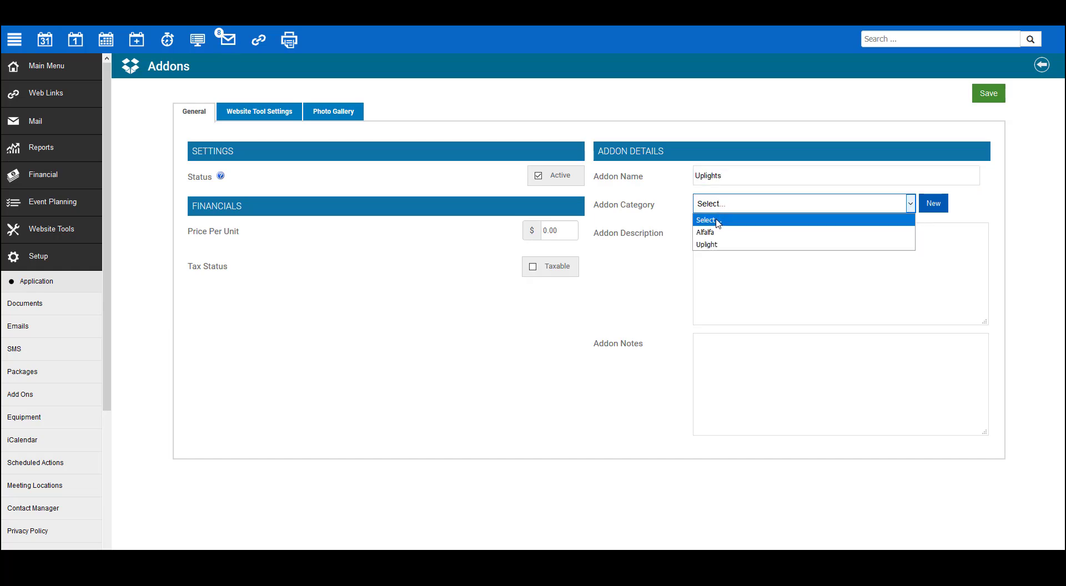
left_click(870, 250)
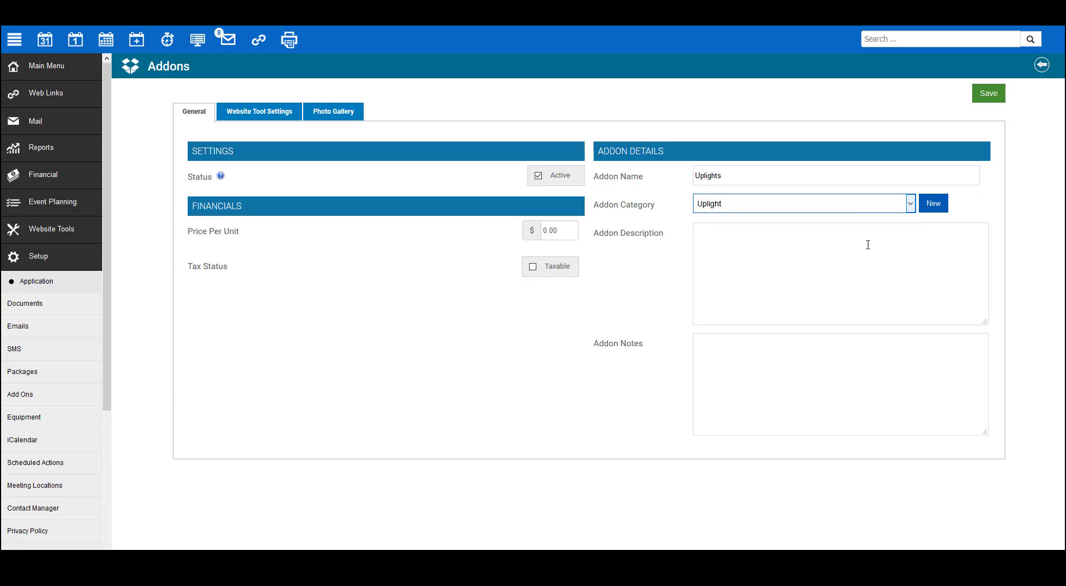
Give the add-on the description 'Your description here' and a $50 unit price
left_click(819, 246)
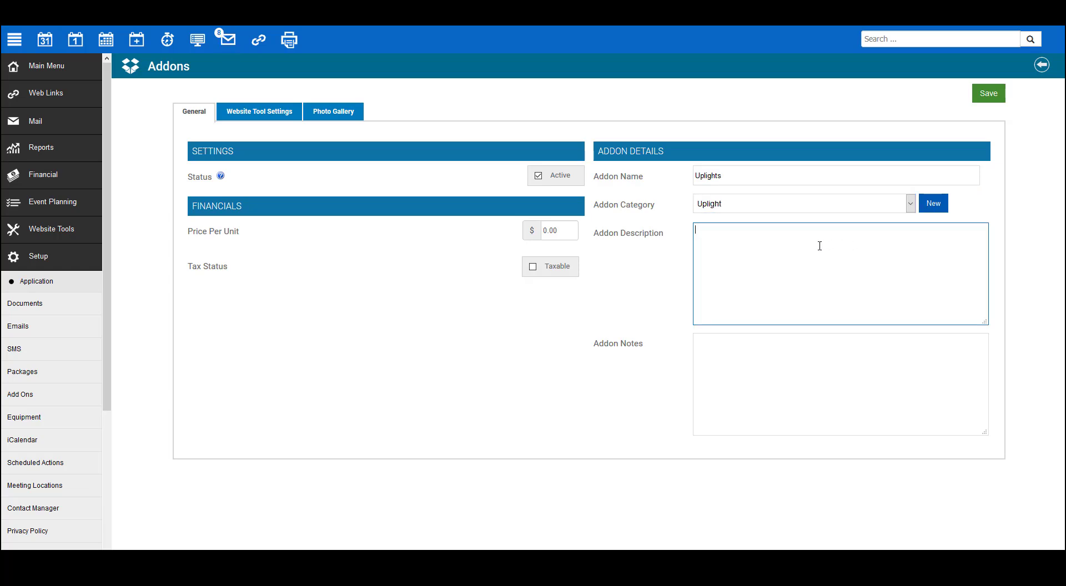
type("Your descr")
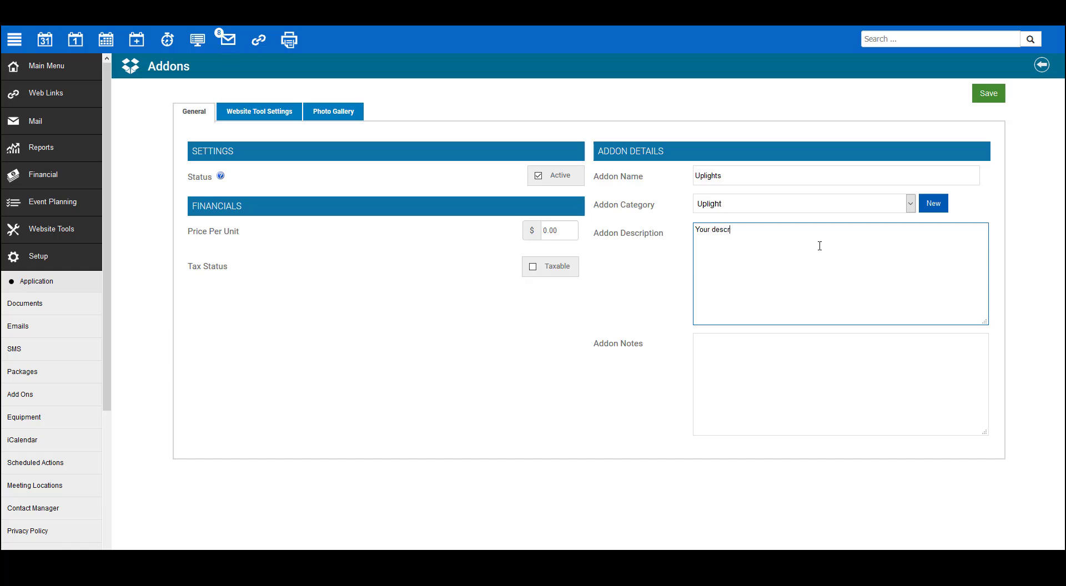
type("iption here.")
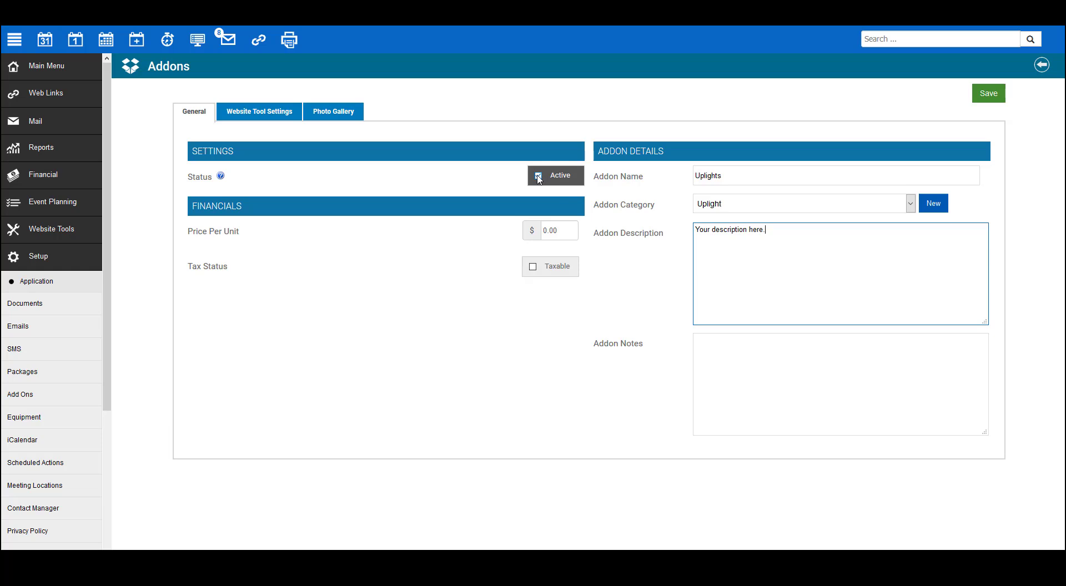
left_click(547, 230)
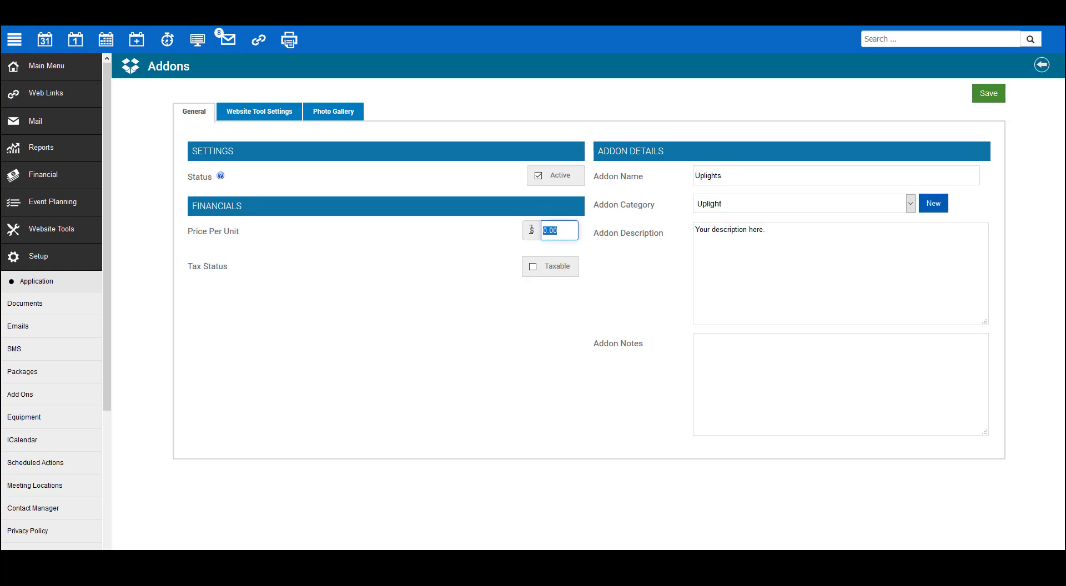
type("50")
Set the Photo Gallery to Use Custom Images, showing six empty URL slots
left_click(350, 114)
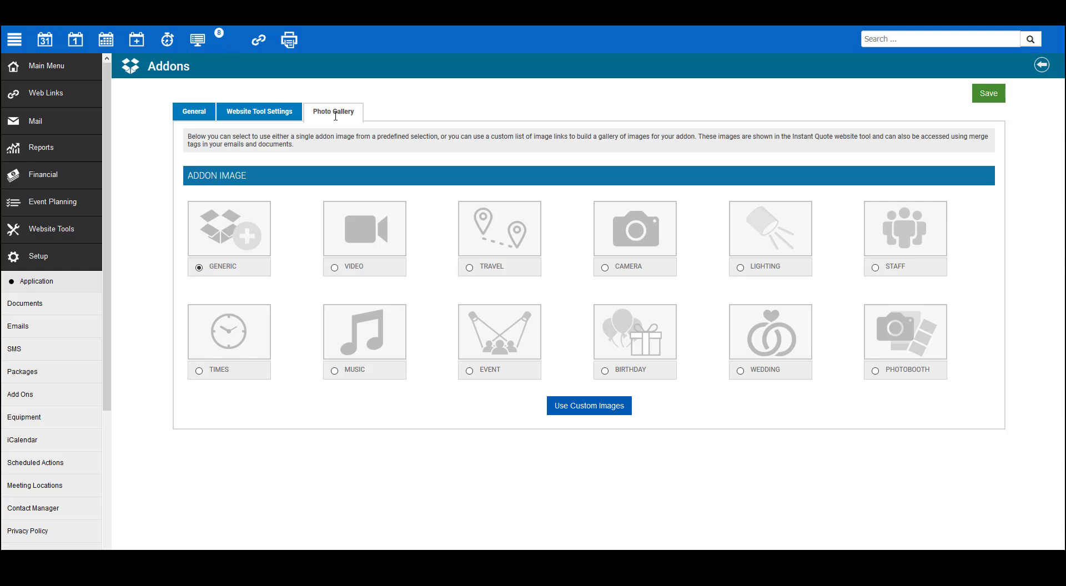
left_click(583, 411)
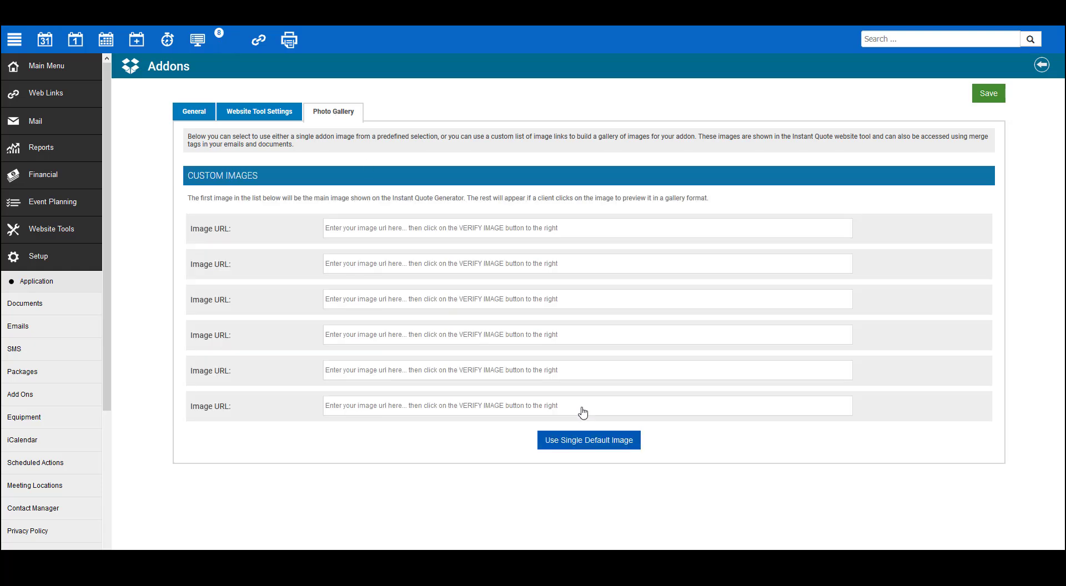